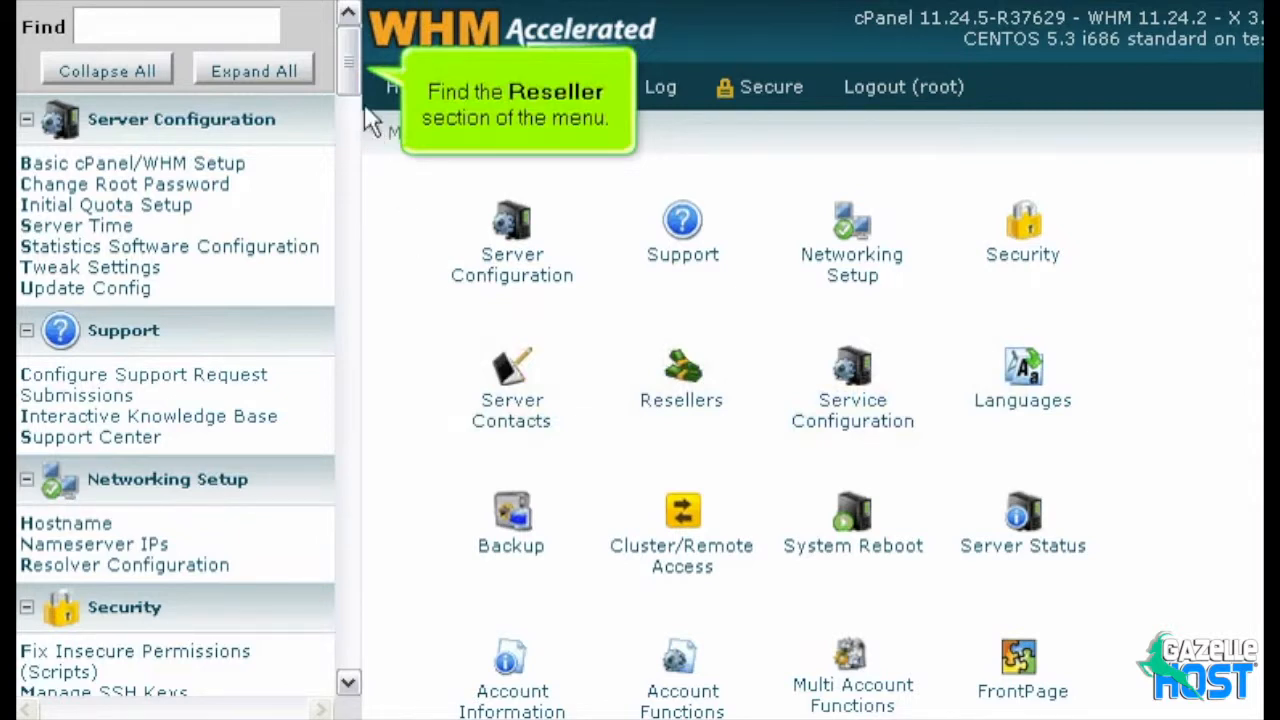
- View the list of reseller accounts on the server
{"action": "left_click_drag", "start_coordinate": [346, 46], "coordinate": [346, 113]}
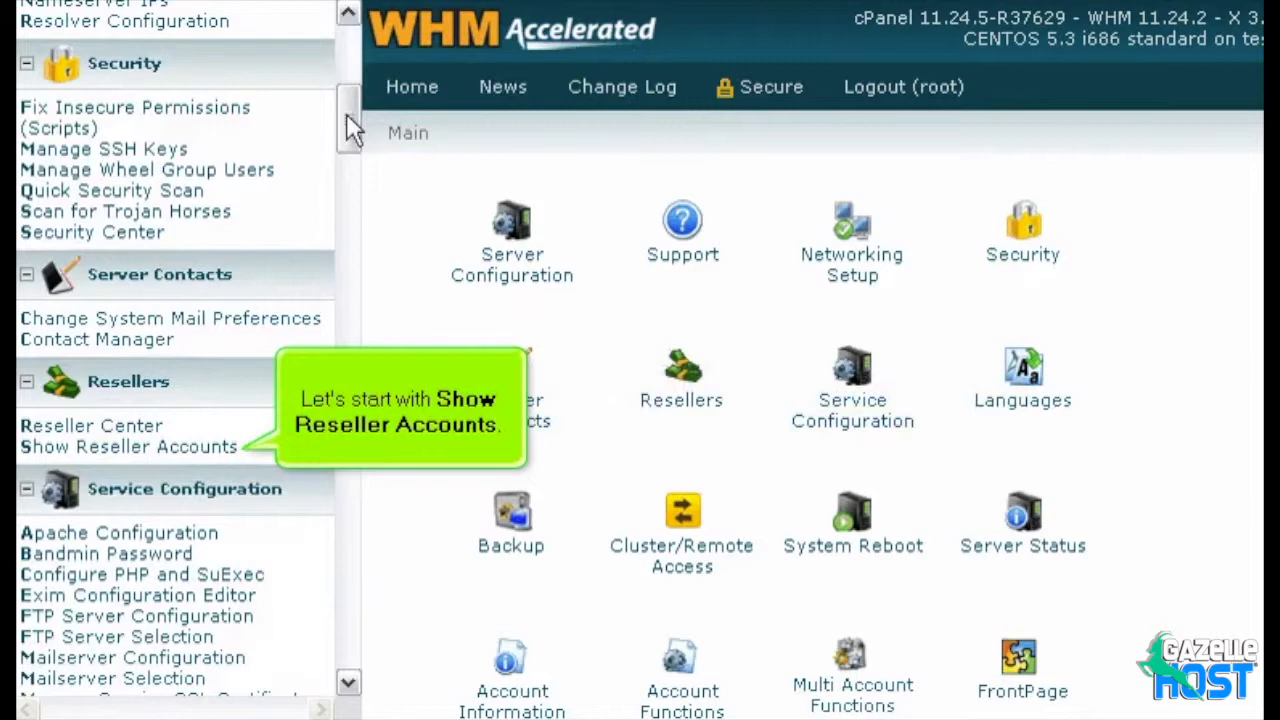
{"action": "left_click", "coordinate": [115, 447]}
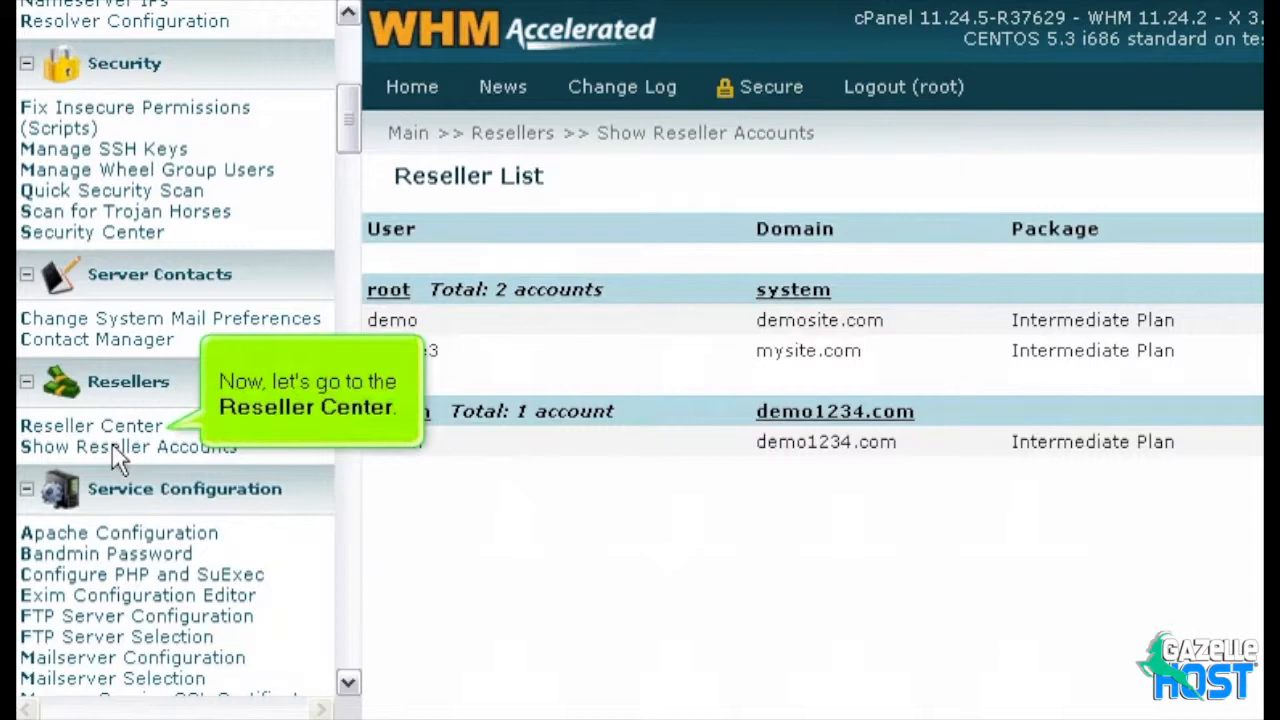
- Open the privileges and nameservers settings for the reseller admin (demo1234.com) from the Reseller Center
{"action": "left_click", "coordinate": [60, 428]}
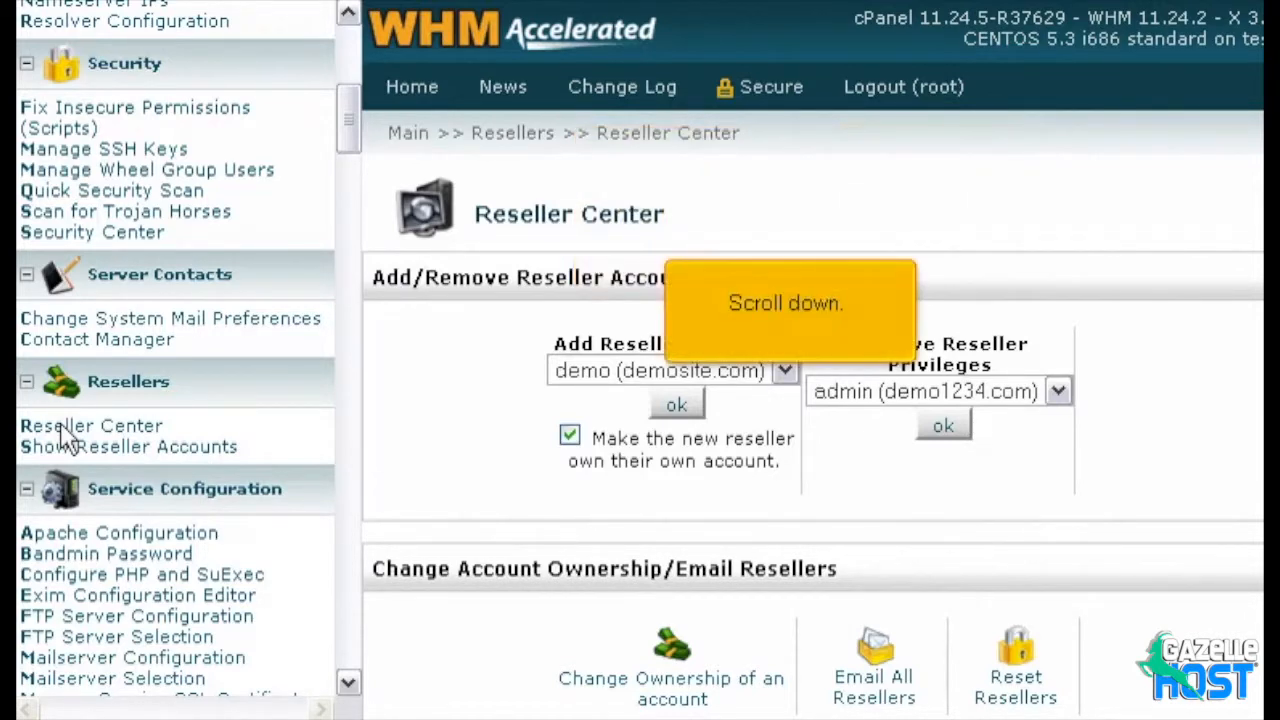
{"action": "scroll", "coordinate": [812, 430], "scroll_direction": "down", "scroll_amount": 4}
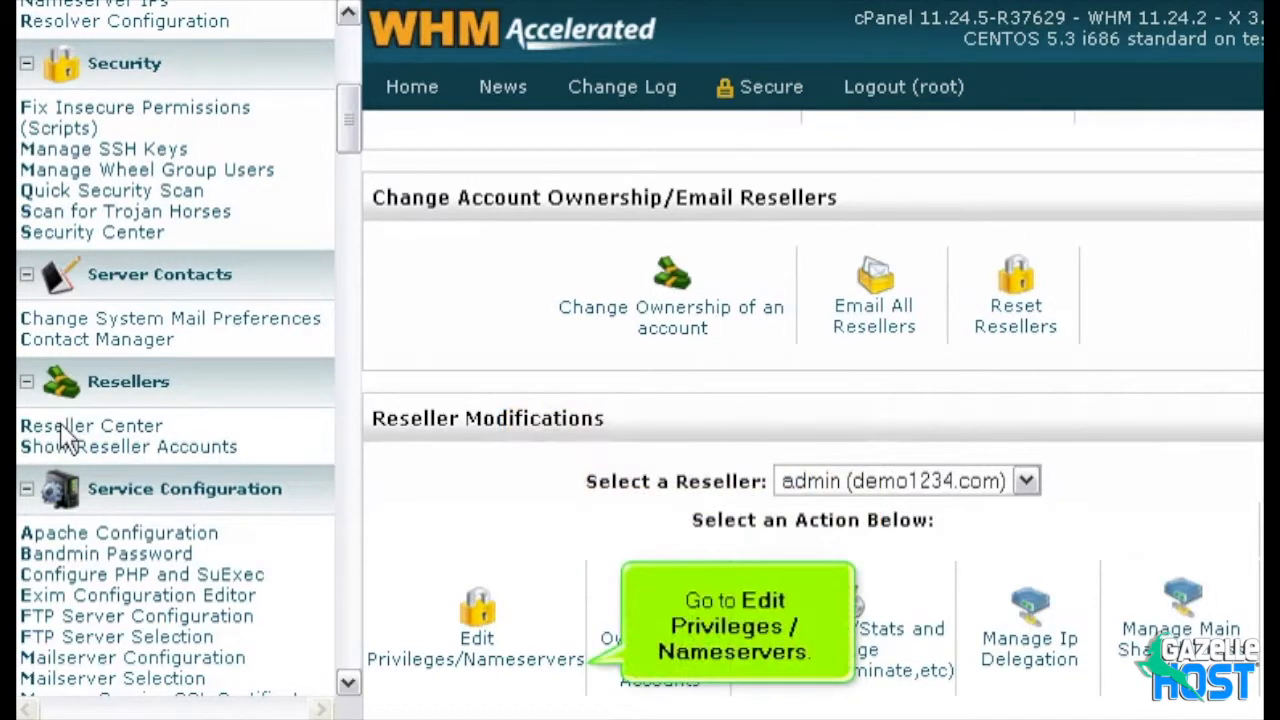
{"action": "left_click", "coordinate": [477, 648]}
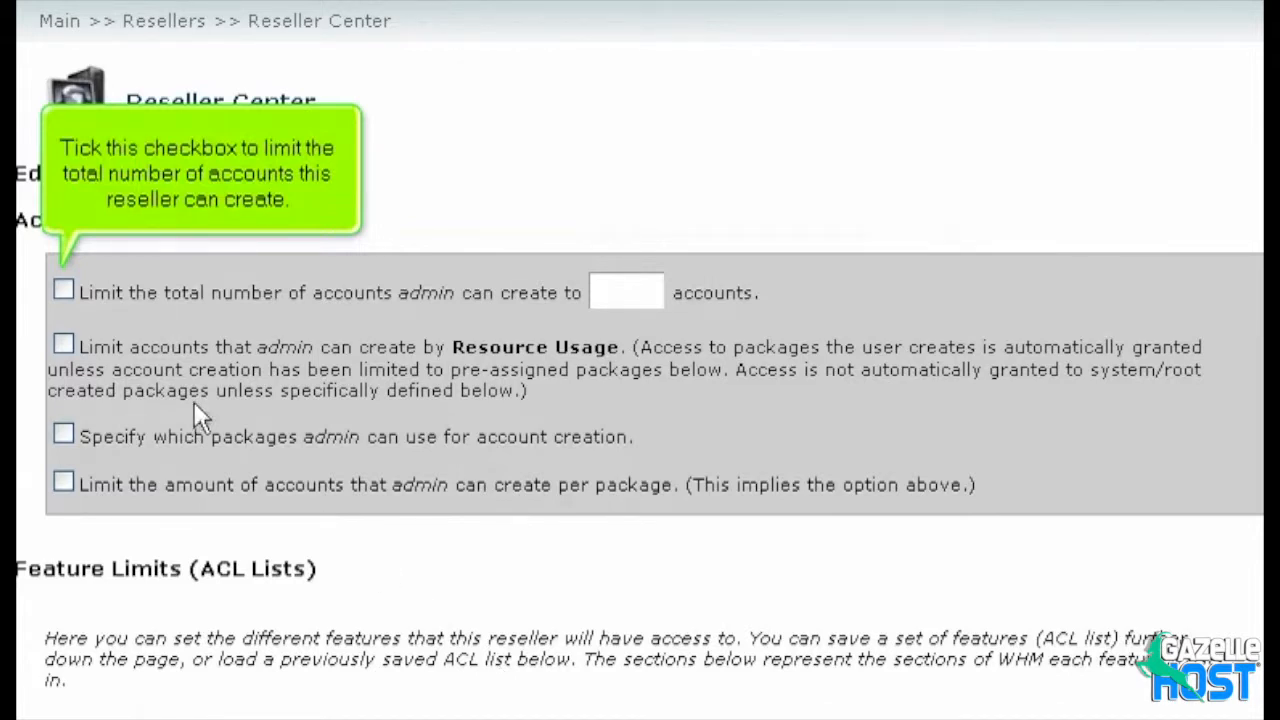
- Limit the total number of accounts the reseller can create to 20
{"action": "left_click", "coordinate": [63, 290]}
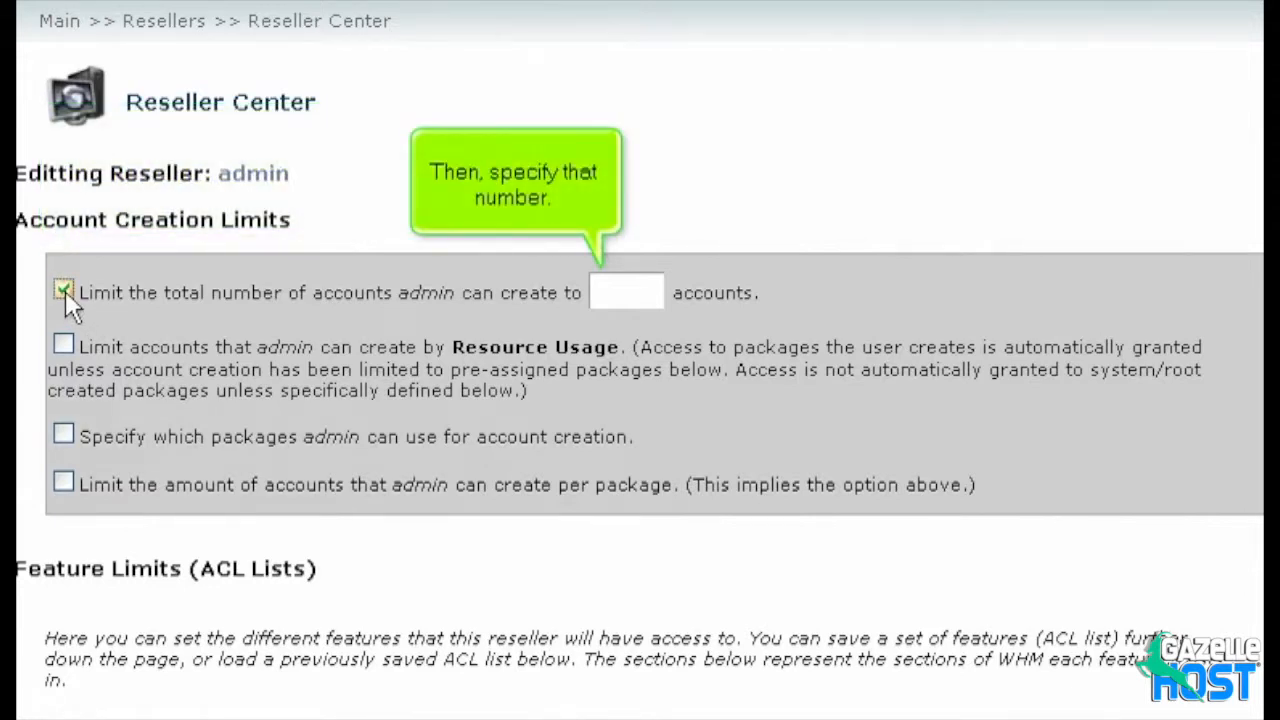
{"action": "left_click", "coordinate": [597, 306]}
{"action": "type", "text": "20"}
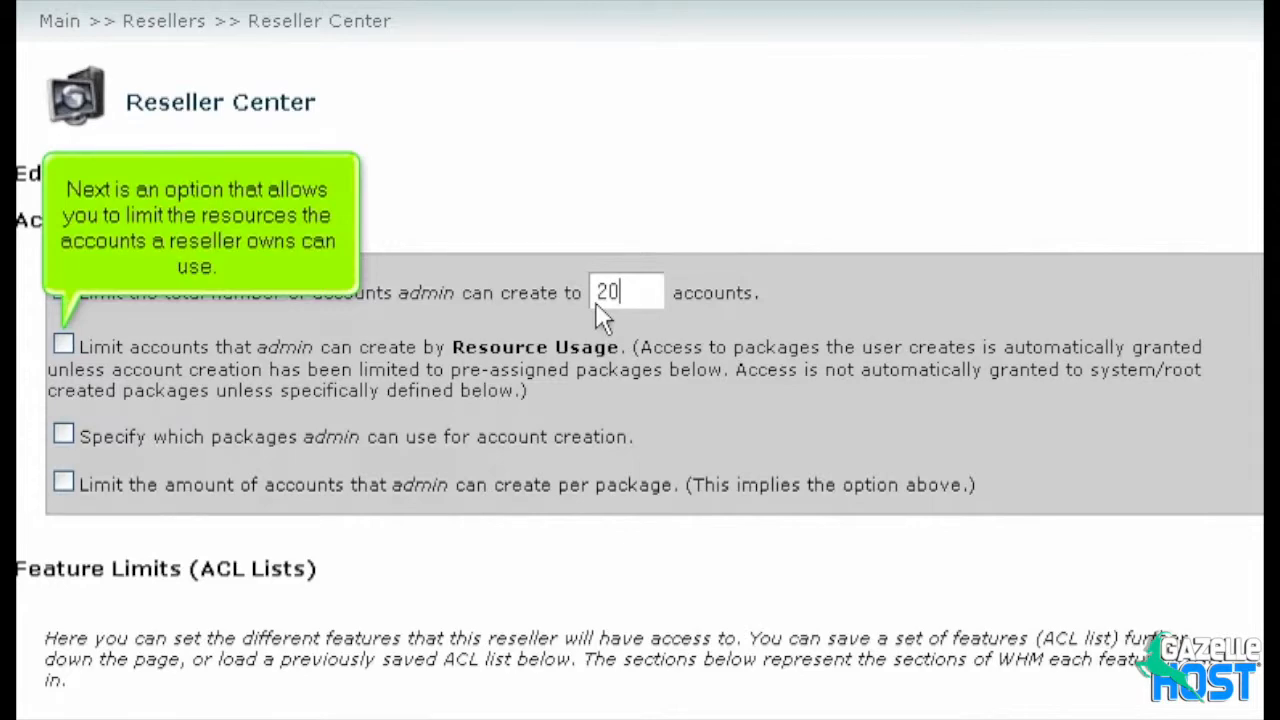
- Limit the reseller by resource usage to 102400 MB disk space and 1024000 MB bandwidth, allowing overselling for disk space
{"action": "left_click", "coordinate": [63, 345]}
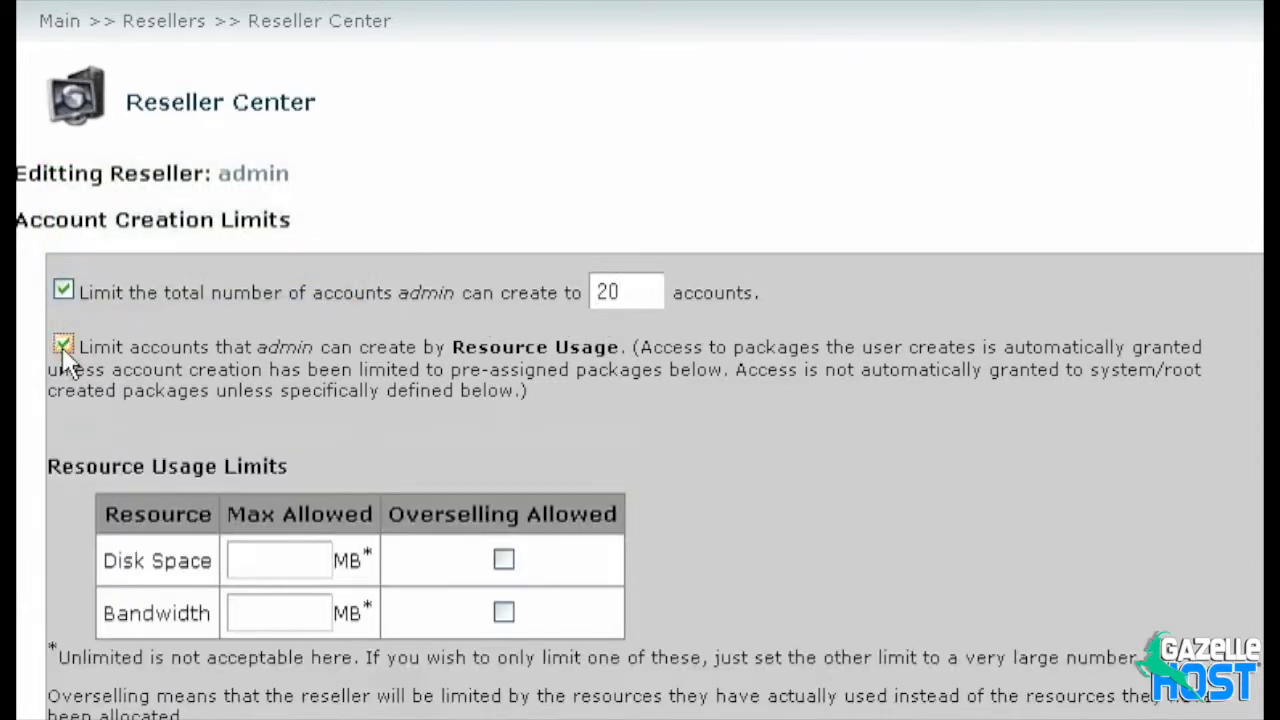
{"action": "scroll", "coordinate": [62, 350], "scroll_direction": "down", "scroll_amount": 2}
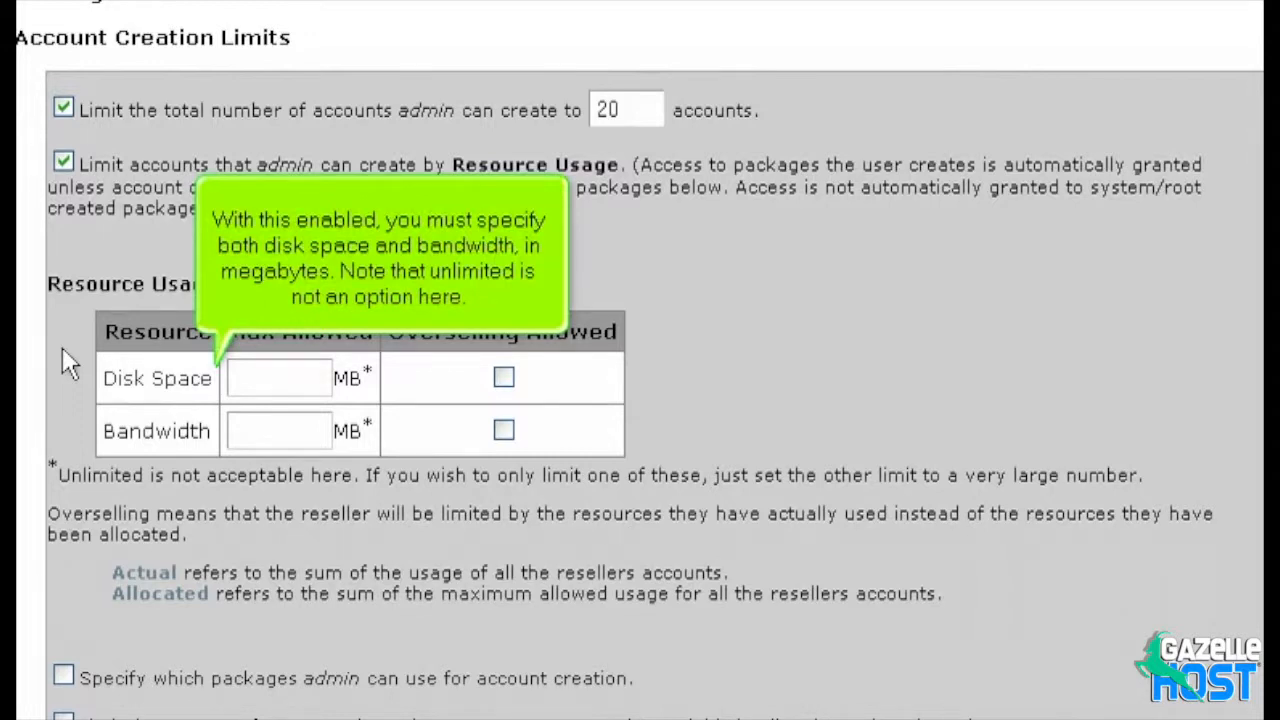
{"action": "left_click", "coordinate": [236, 378]}
{"action": "type", "text": "102400"}
{"action": "left_click", "coordinate": [330, 441]}
{"action": "type", "text": "102"}
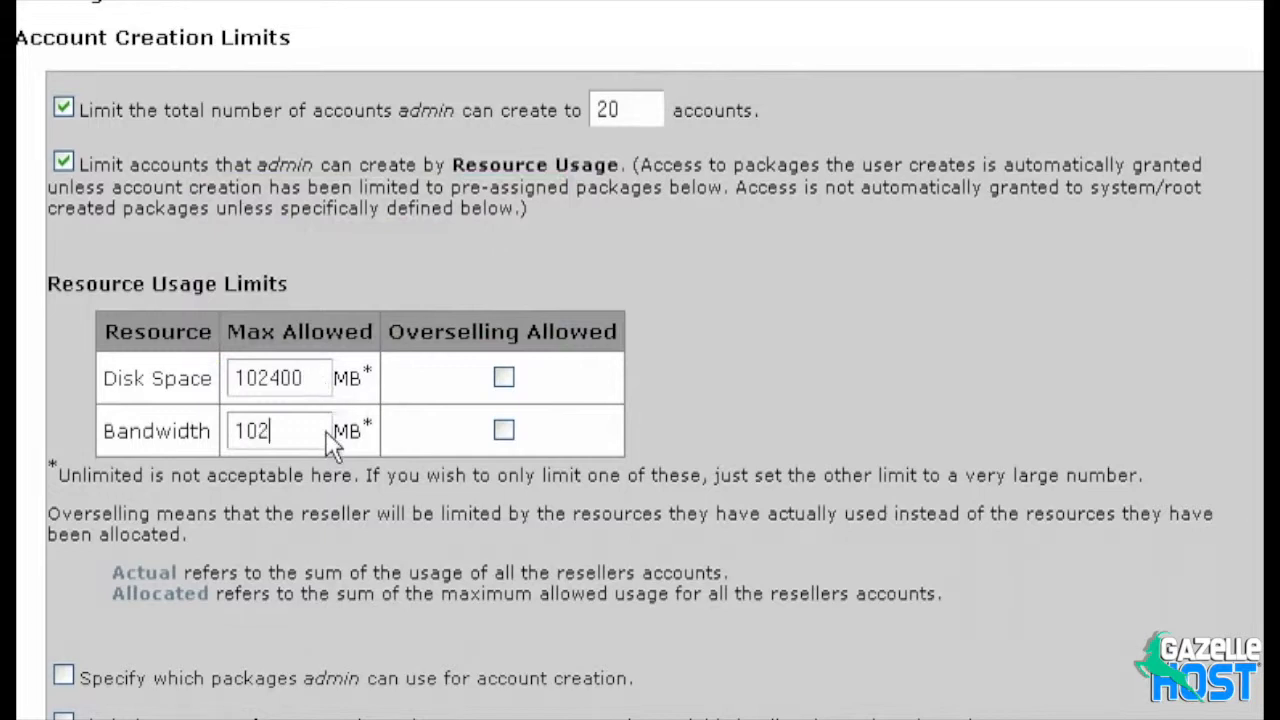
{"action": "type", "text": "4000"}
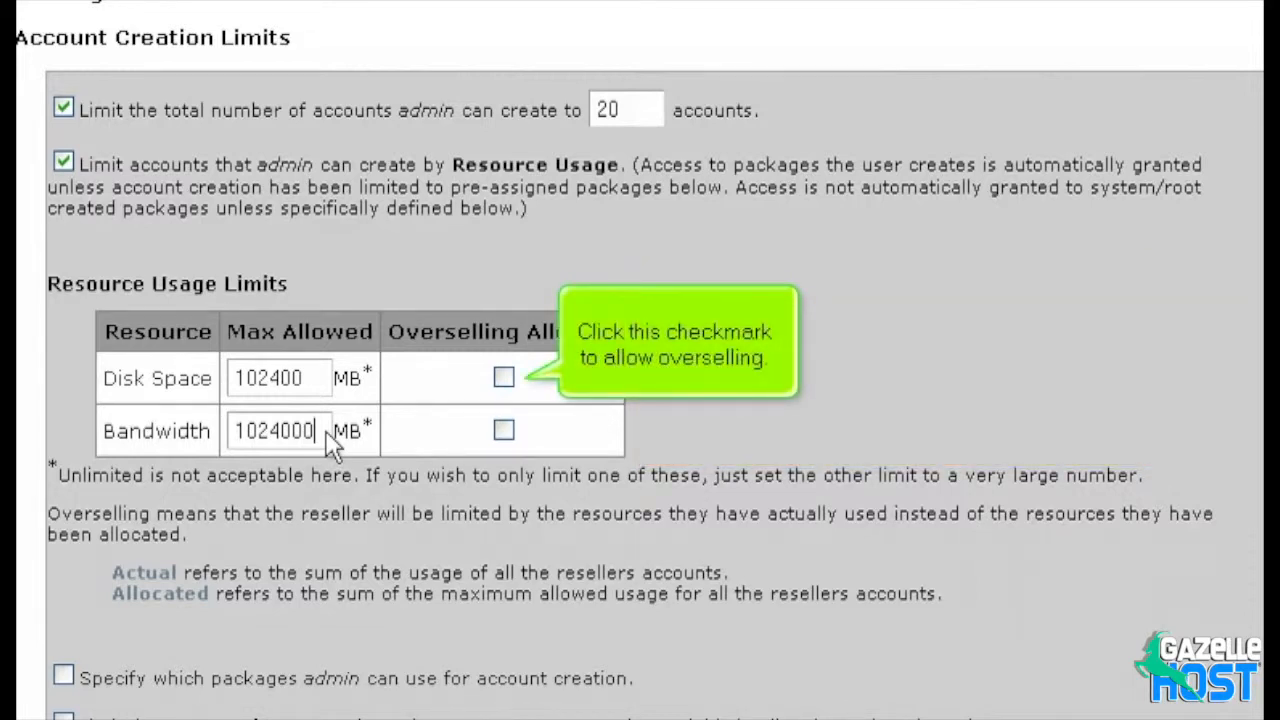
{"action": "left_click", "coordinate": [504, 380]}
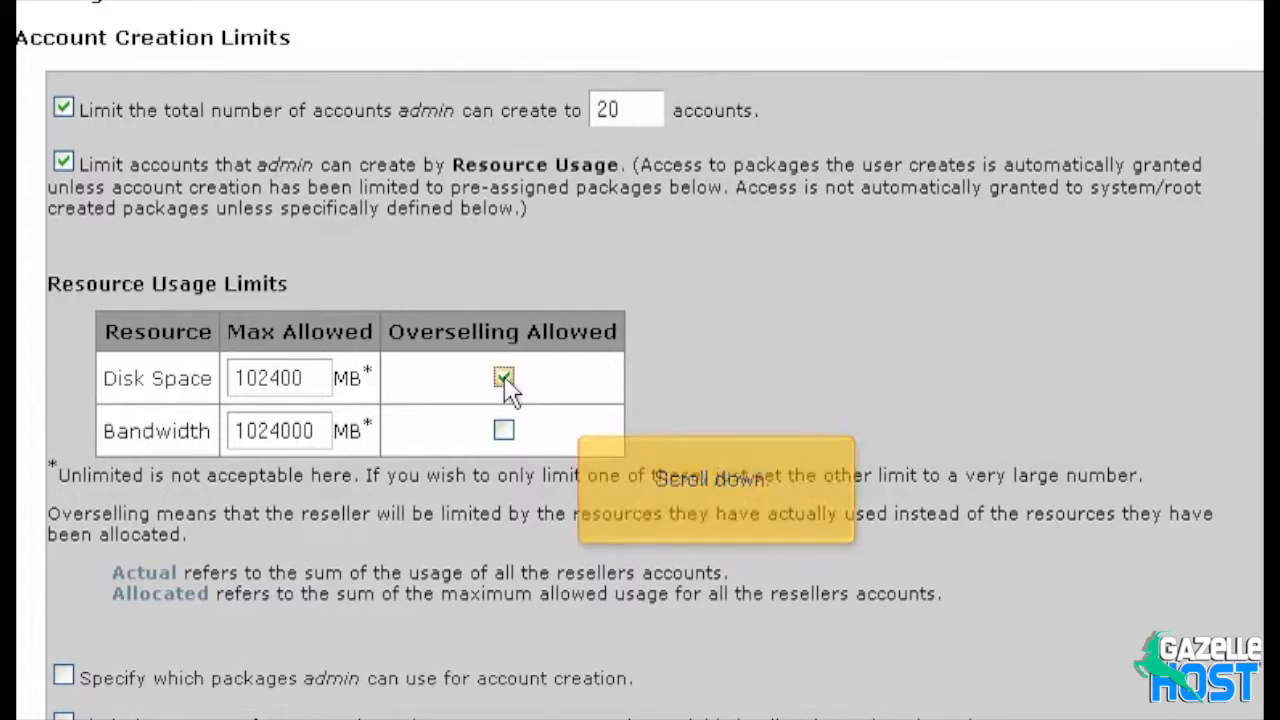
- Restrict which packages the reseller can use for account creation and limit the number of accounts per package
{"action": "scroll", "coordinate": [508, 388], "scroll_direction": "down", "scroll_amount": 3}
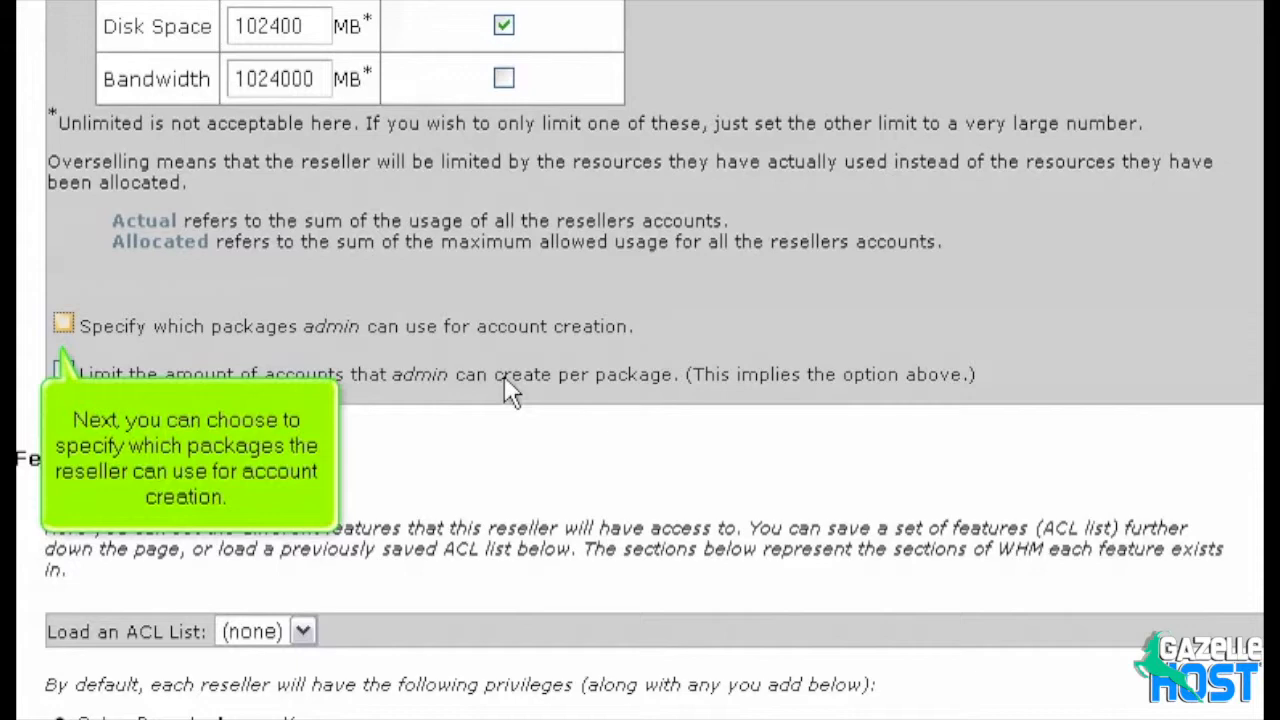
{"action": "left_click", "coordinate": [63, 323]}
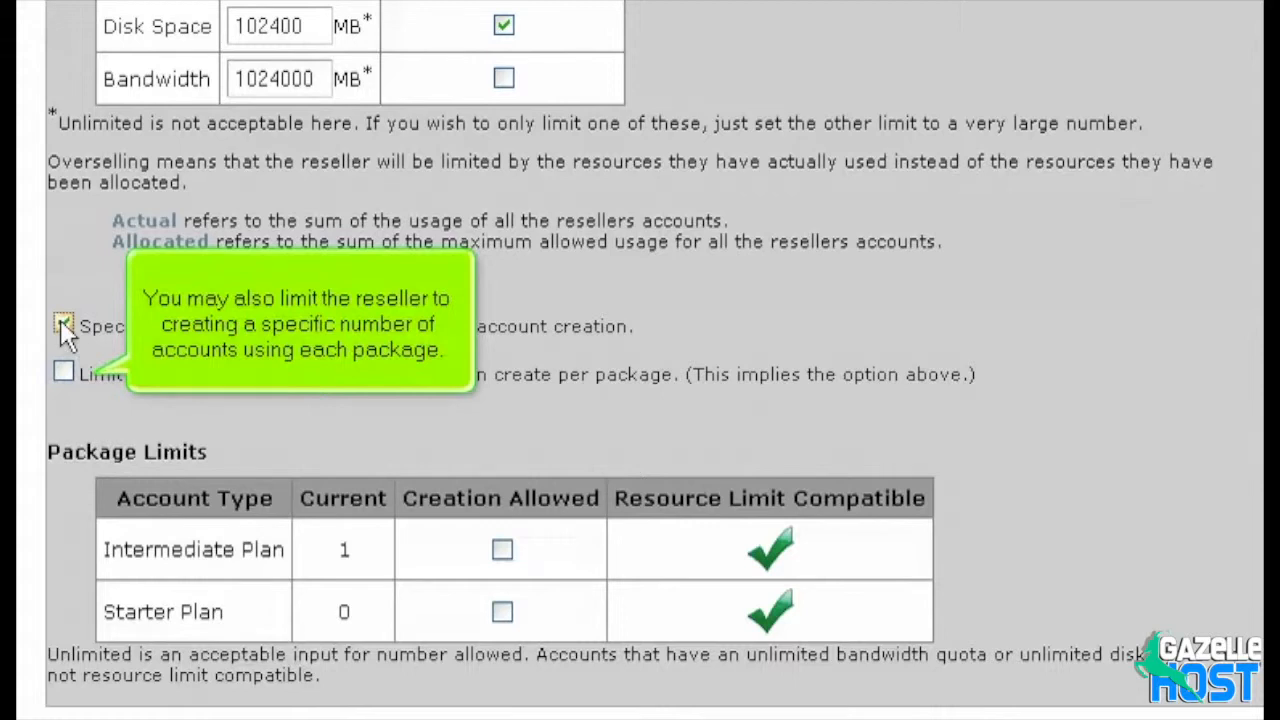
{"action": "left_click", "coordinate": [63, 371]}
{"action": "scroll", "coordinate": [62, 370], "scroll_direction": "down", "scroll_amount": 1}
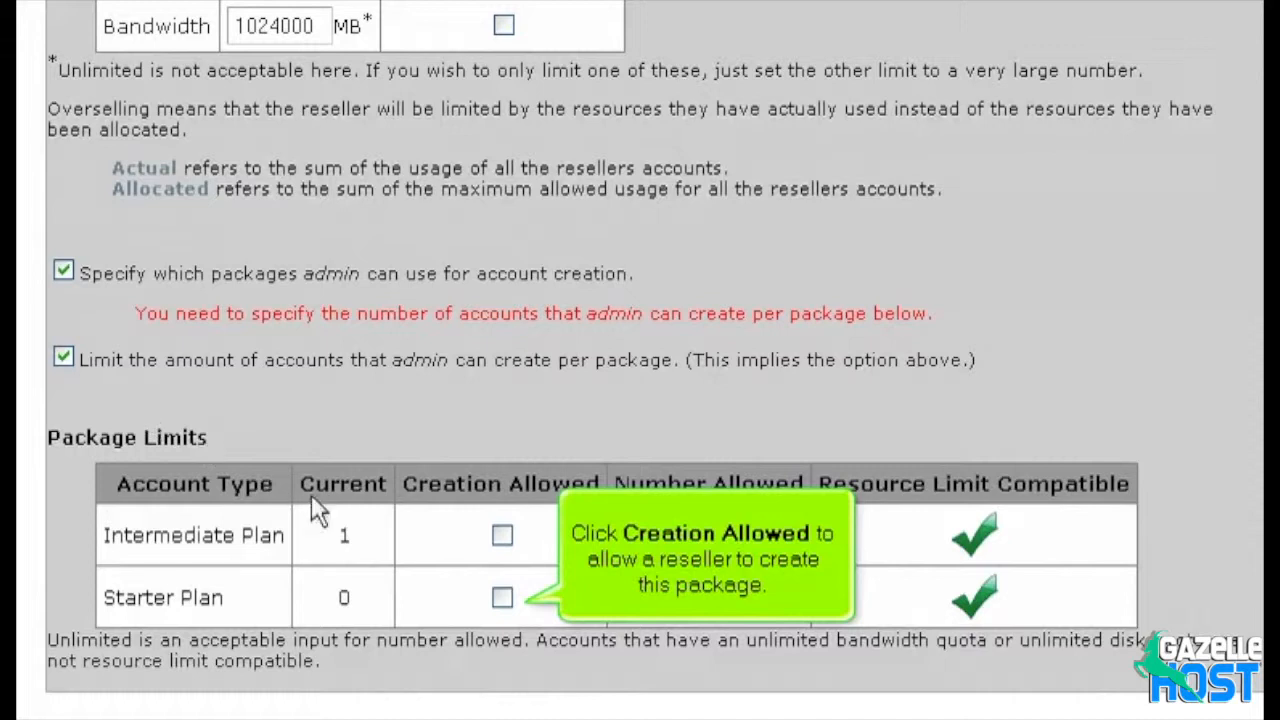
- Allow creation of both packages, with 15 accounts for the Intermediate Plan and 30 for the Starter Plan
{"action": "left_click", "coordinate": [502, 597]}
{"action": "left_click", "coordinate": [503, 537]}
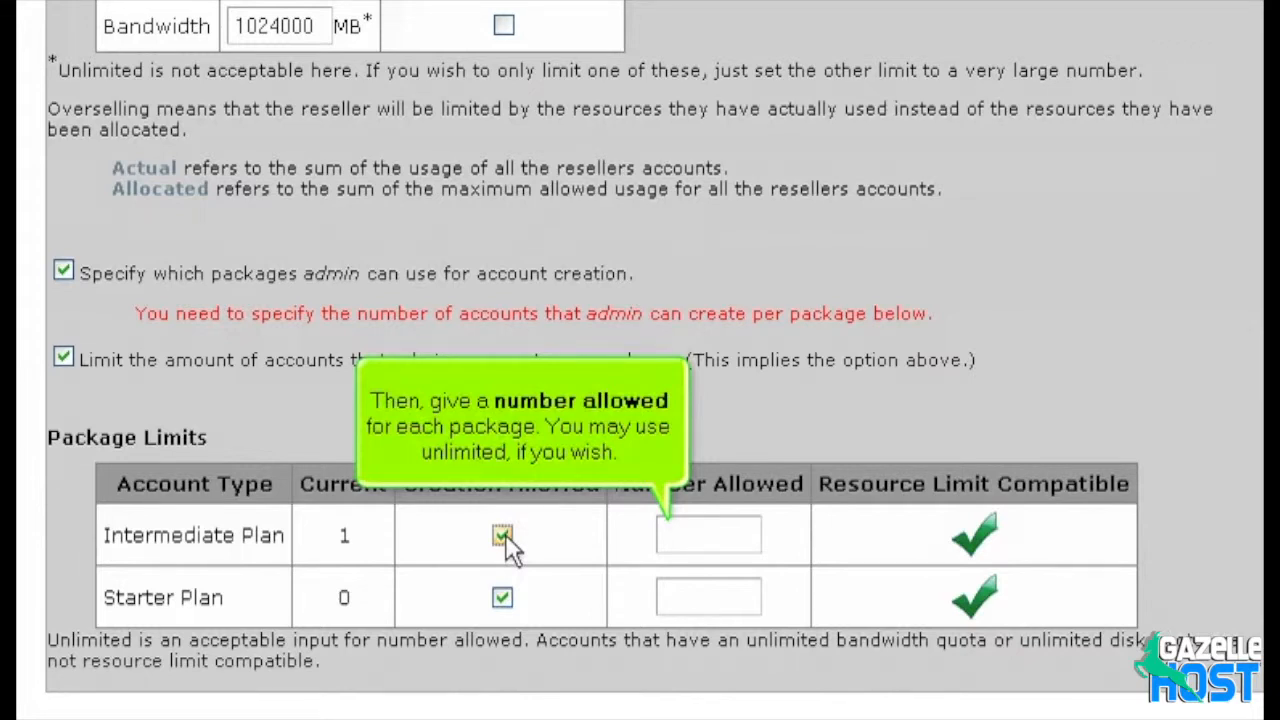
{"action": "left_click", "coordinate": [670, 548]}
{"action": "type", "text": "15"}
{"action": "left_click", "coordinate": [662, 600]}
{"action": "type", "text": "30"}
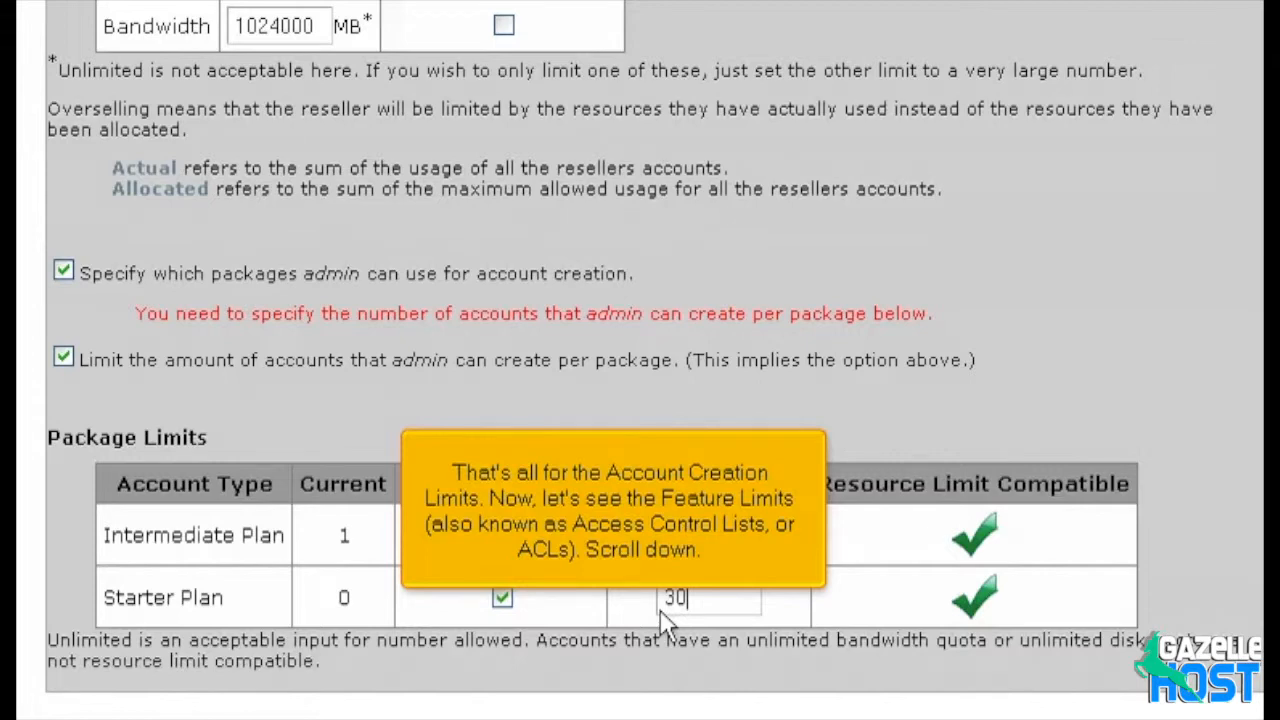
- Grant the reseller every privilege in the Standard Privs category and remove them all again
{"action": "scroll", "coordinate": [662, 620], "scroll_direction": "down", "scroll_amount": 6}
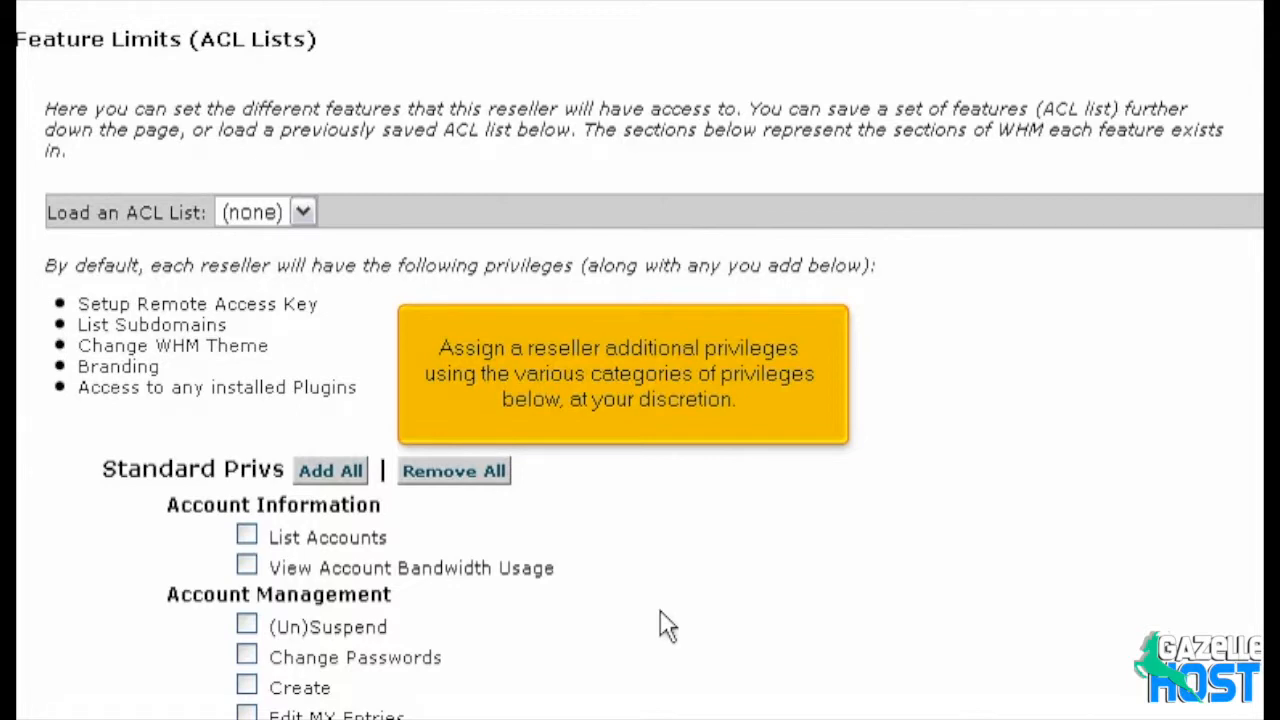
{"action": "scroll", "coordinate": [668, 626], "scroll_direction": "down", "scroll_amount": 4}
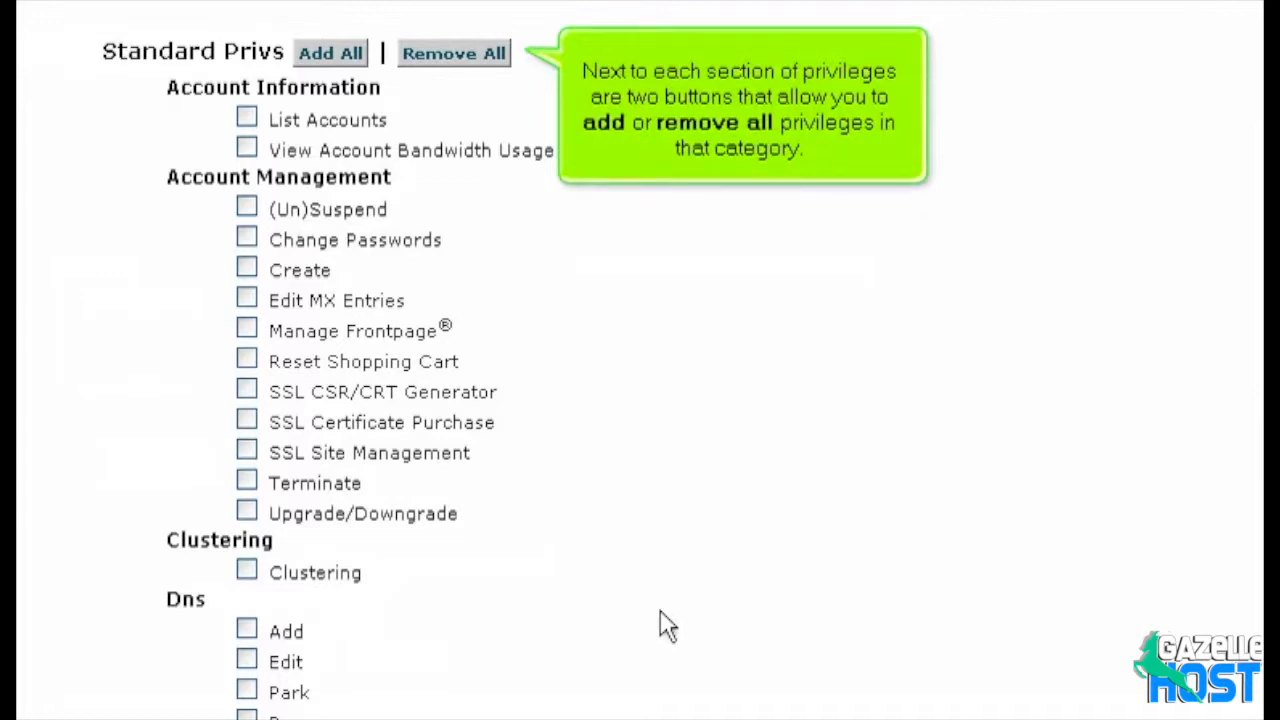
{"action": "left_click", "coordinate": [362, 58]}
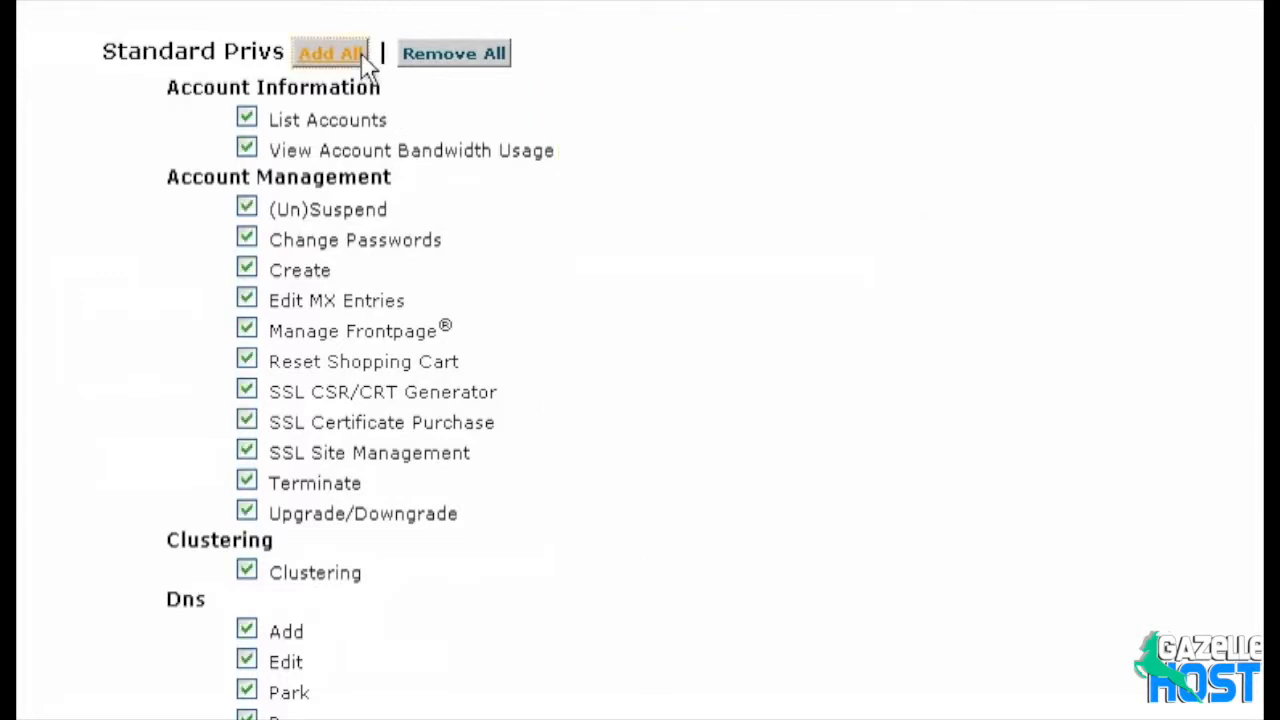
{"action": "left_click", "coordinate": [462, 66]}
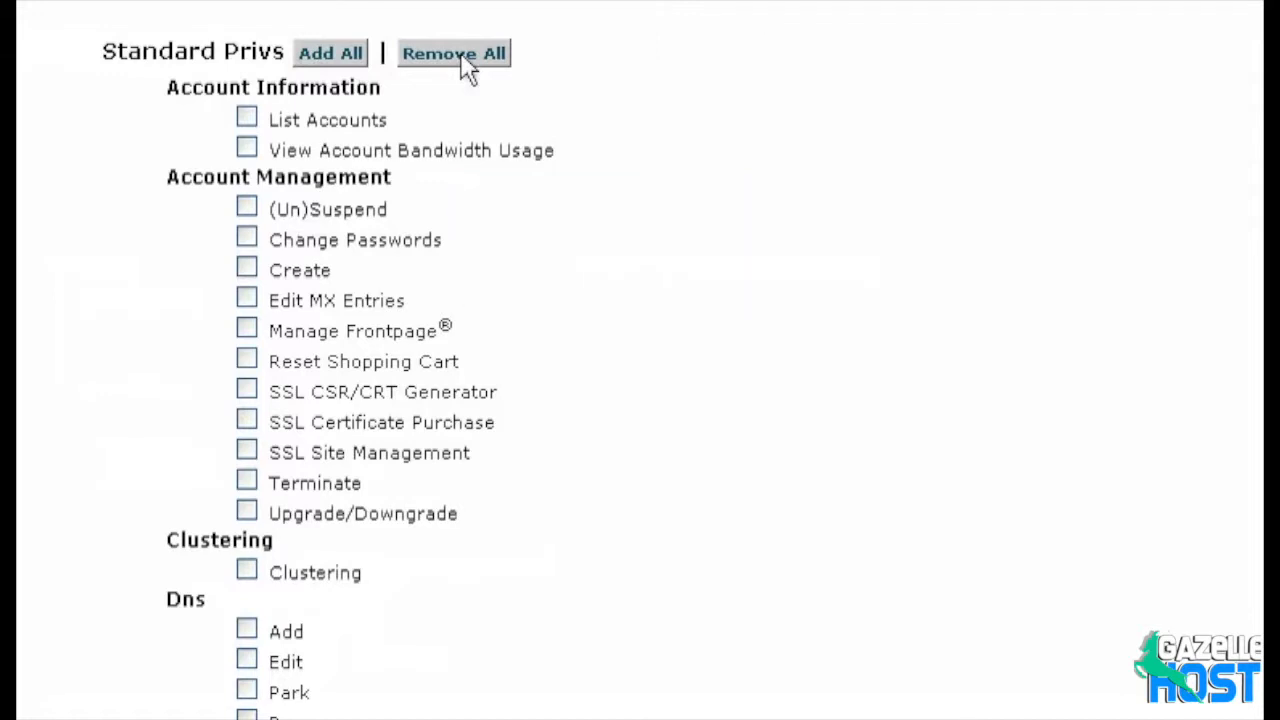
- Grant the reseller root access with All Features and save all the reseller's settings
{"action": "scroll", "coordinate": [468, 68], "scroll_direction": "down", "scroll_amount": 8}
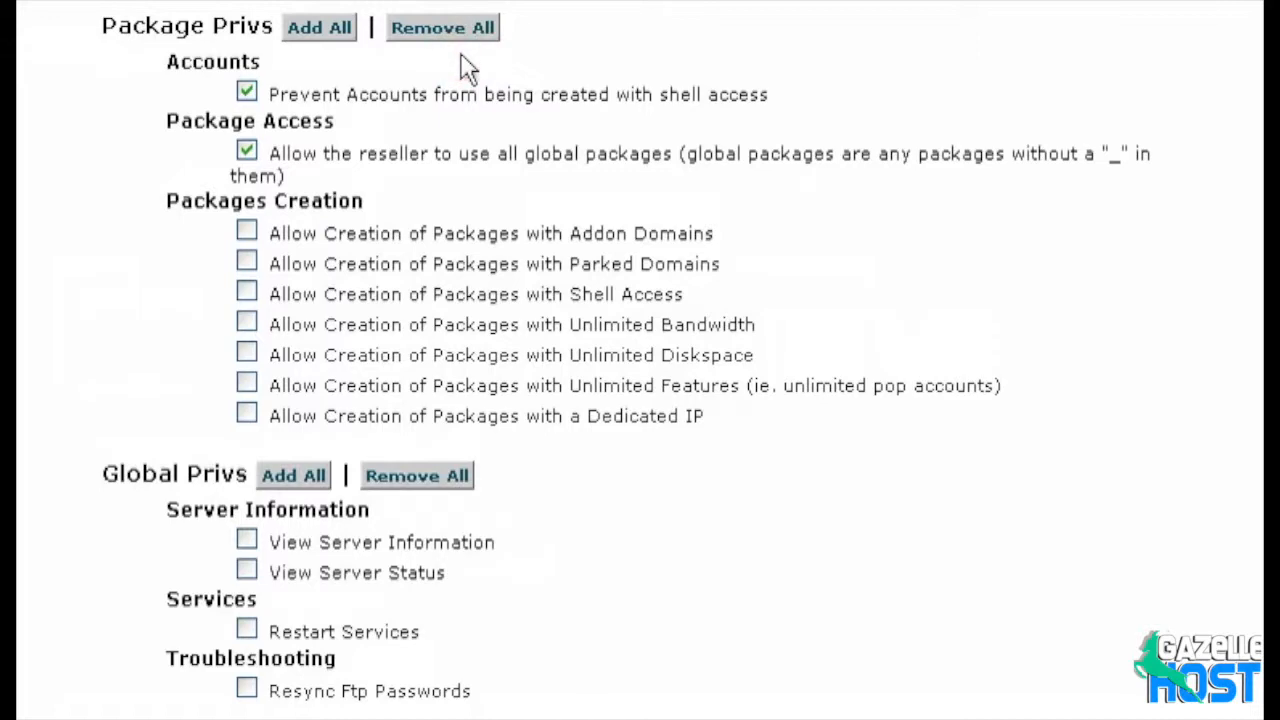
{"action": "scroll", "coordinate": [468, 68], "scroll_direction": "down", "scroll_amount": 4}
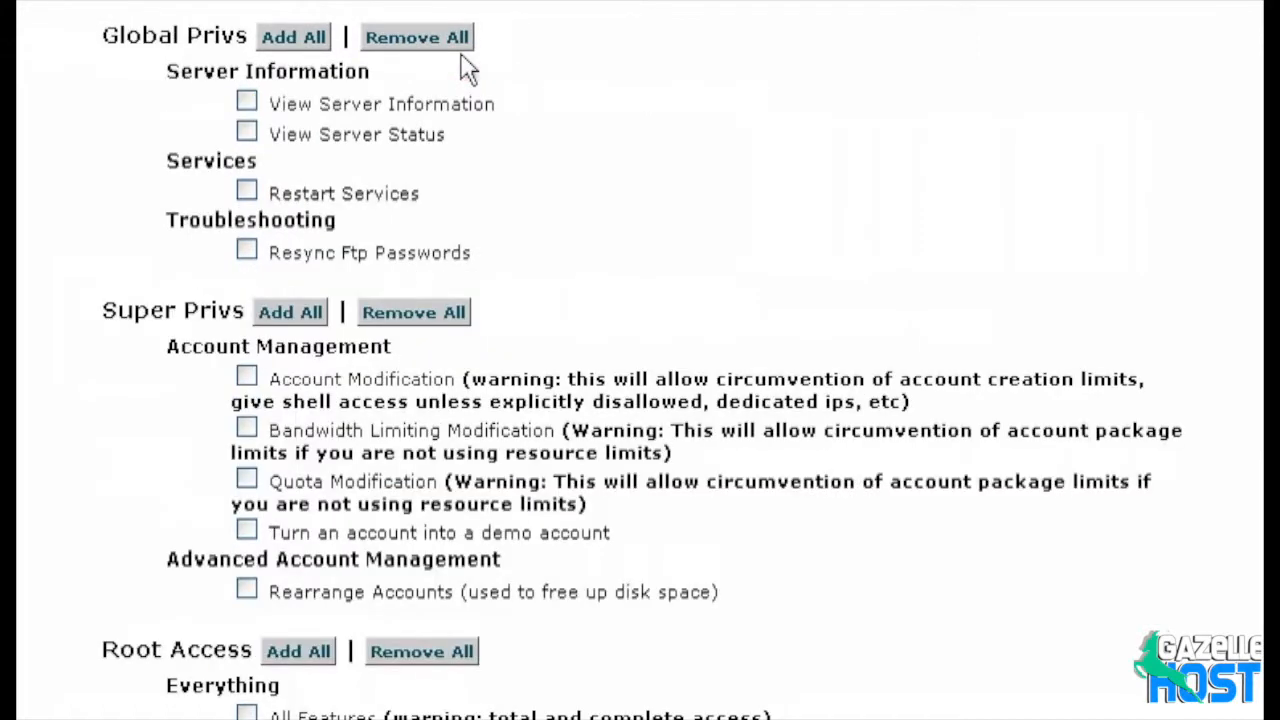
{"action": "scroll", "coordinate": [468, 68], "scroll_direction": "down", "scroll_amount": 3}
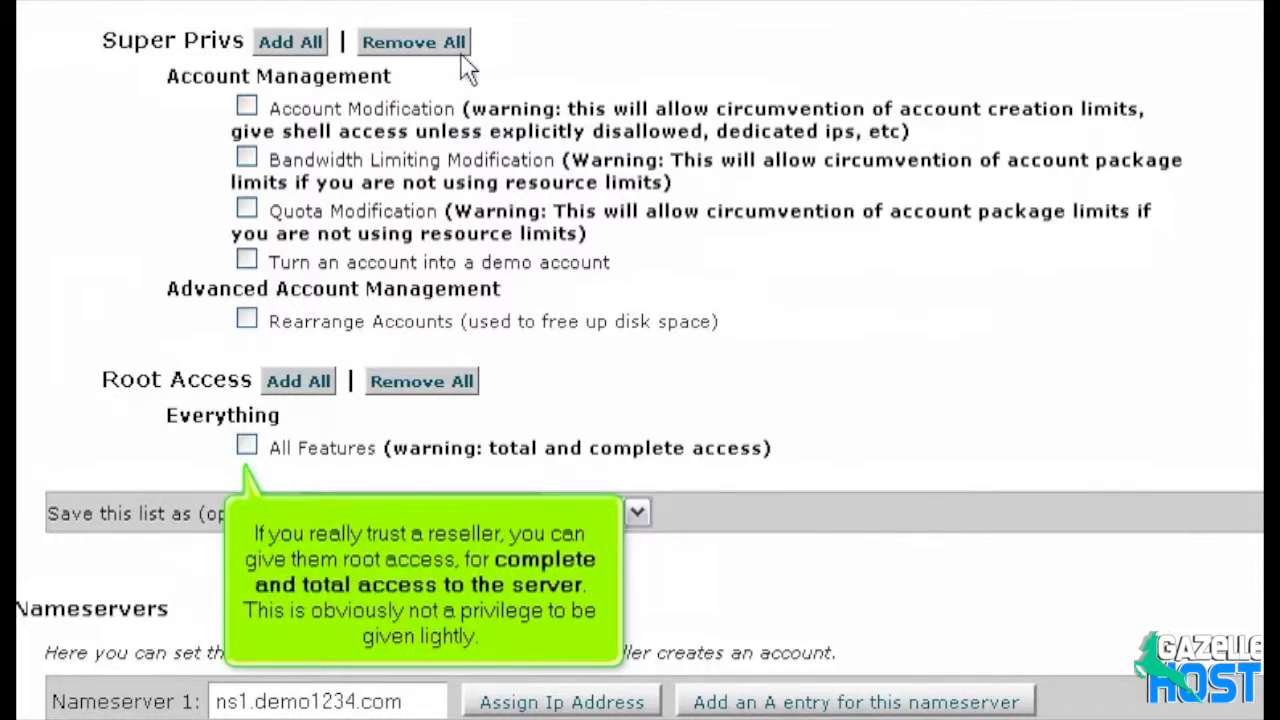
{"action": "left_click", "coordinate": [247, 446]}
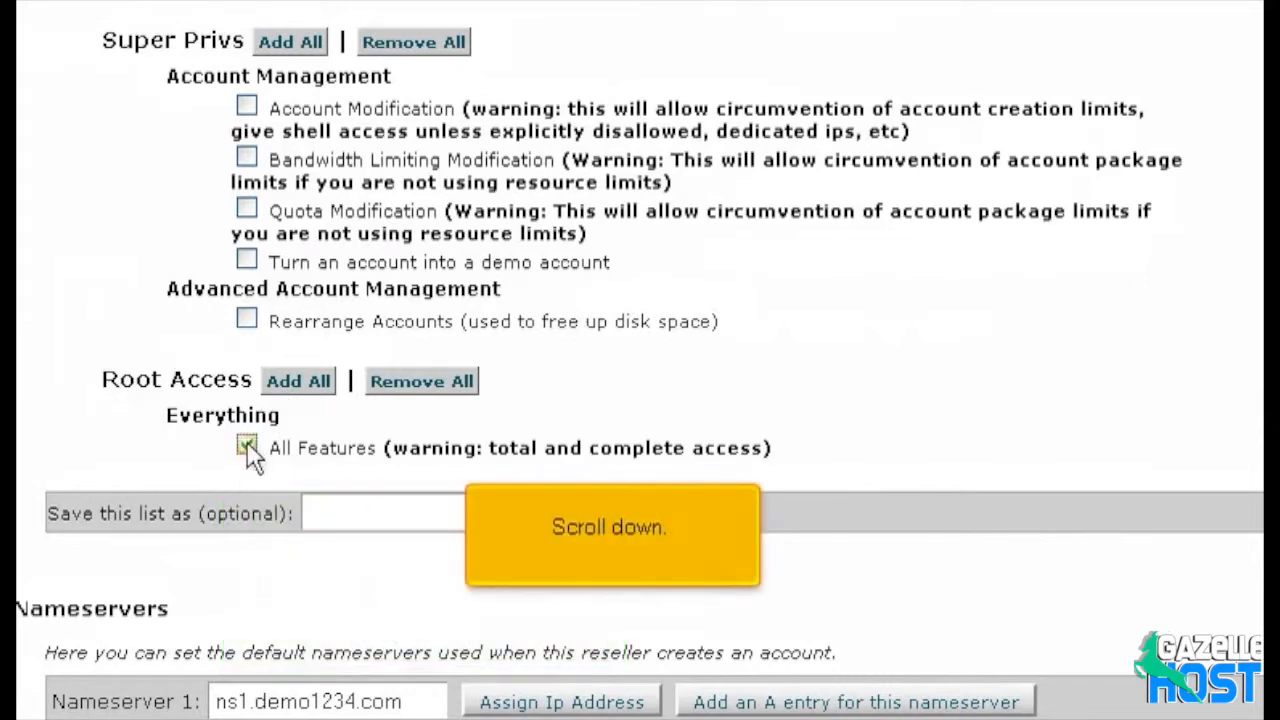
{"action": "scroll", "coordinate": [250, 455], "scroll_direction": "down", "scroll_amount": 3}
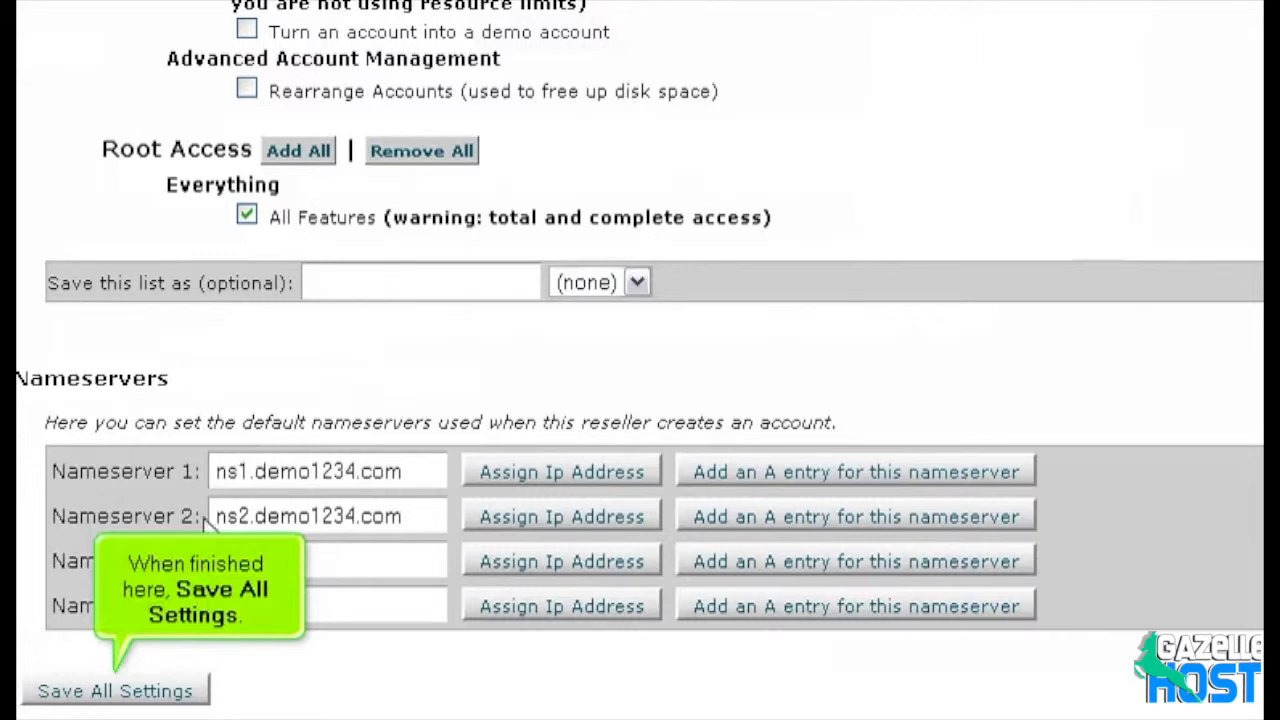
{"action": "left_click", "coordinate": [118, 691]}
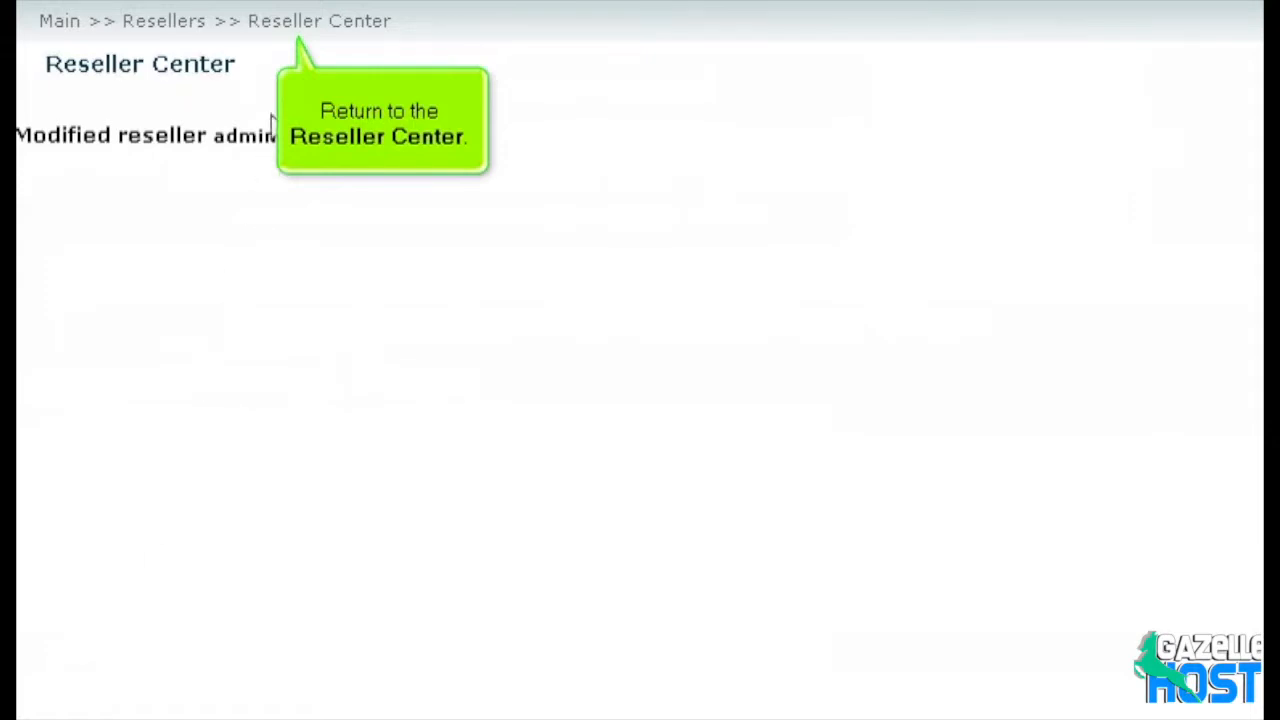
- Review the admin reseller's usage statistics and its suspend, unsuspend and terminate tools, and return to the Reseller Center overview
{"action": "left_click", "coordinate": [306, 22]}
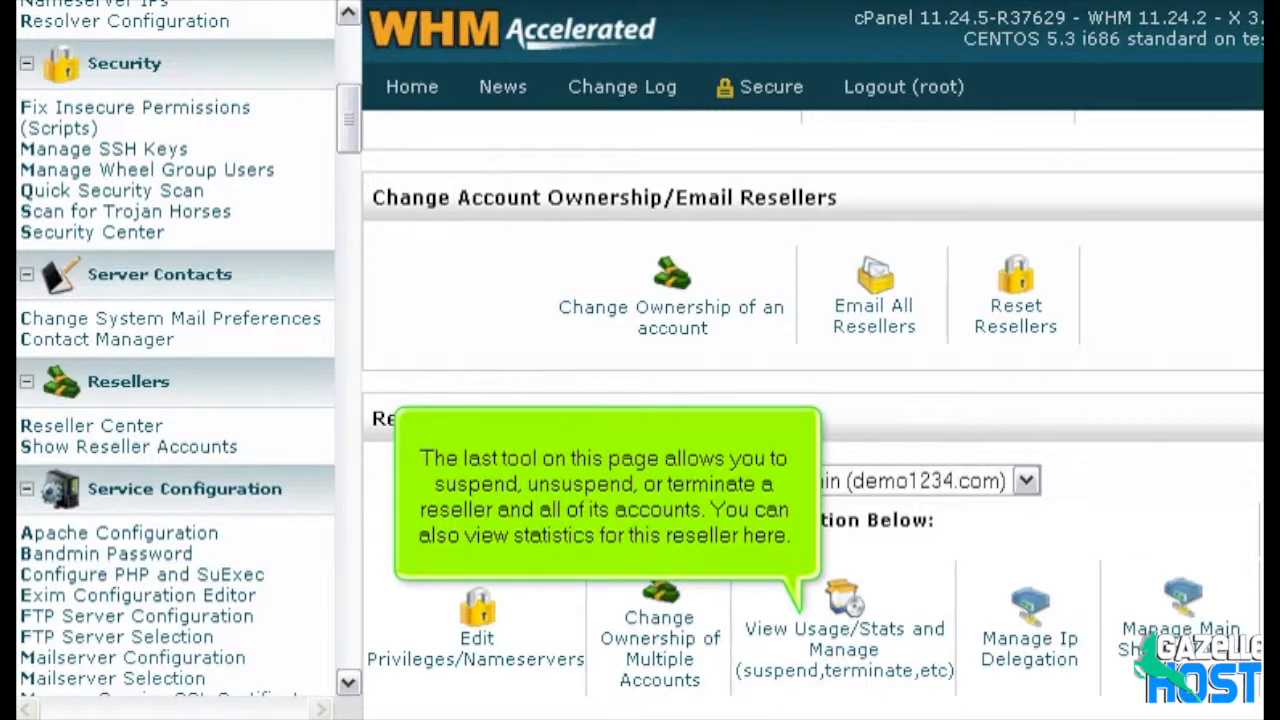
{"action": "left_click", "coordinate": [830, 650]}
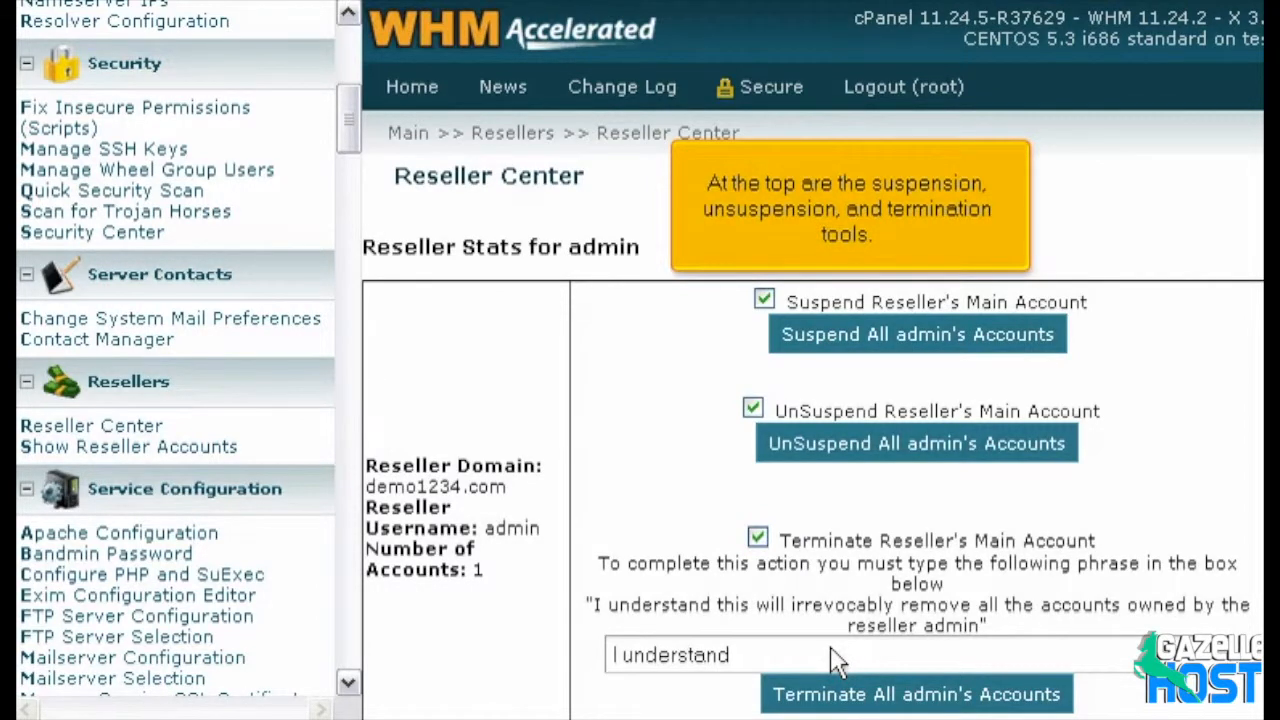
{"action": "scroll", "coordinate": [830, 655], "scroll_direction": "down", "scroll_amount": 4}
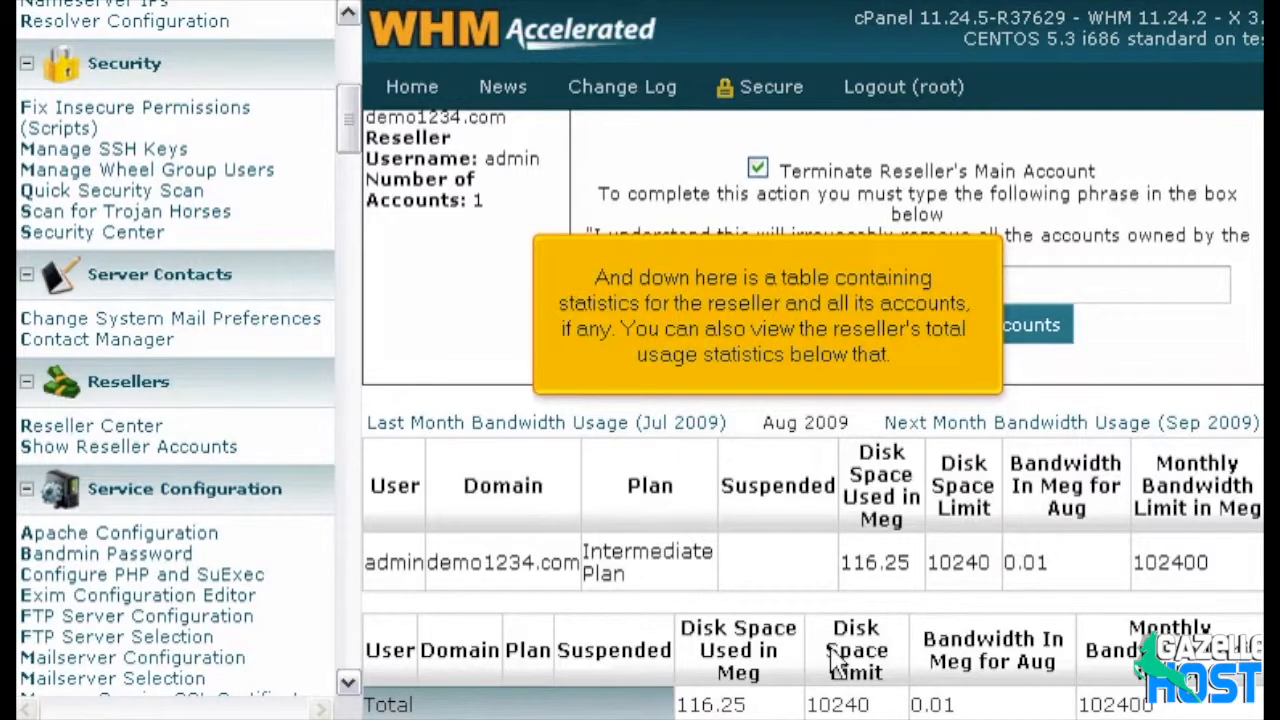
{"action": "scroll", "coordinate": [830, 660], "scroll_direction": "up", "scroll_amount": 4}
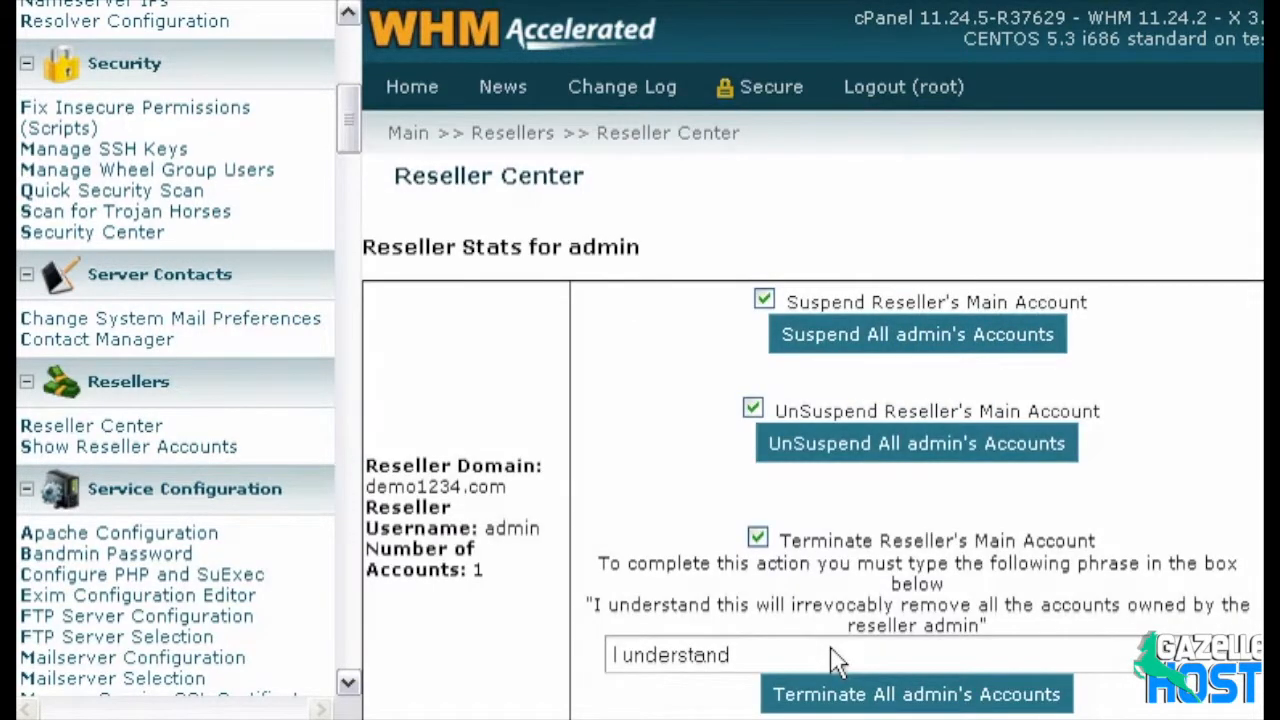
{"action": "left_click", "coordinate": [698, 136]}
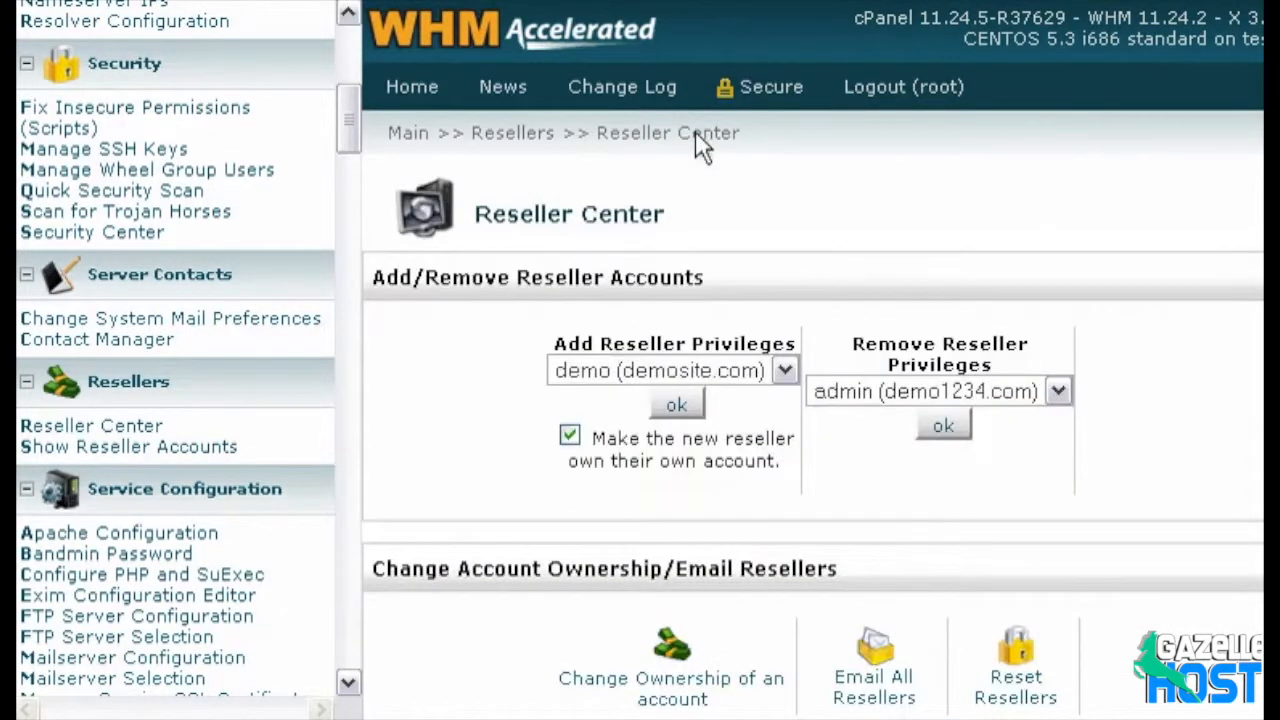